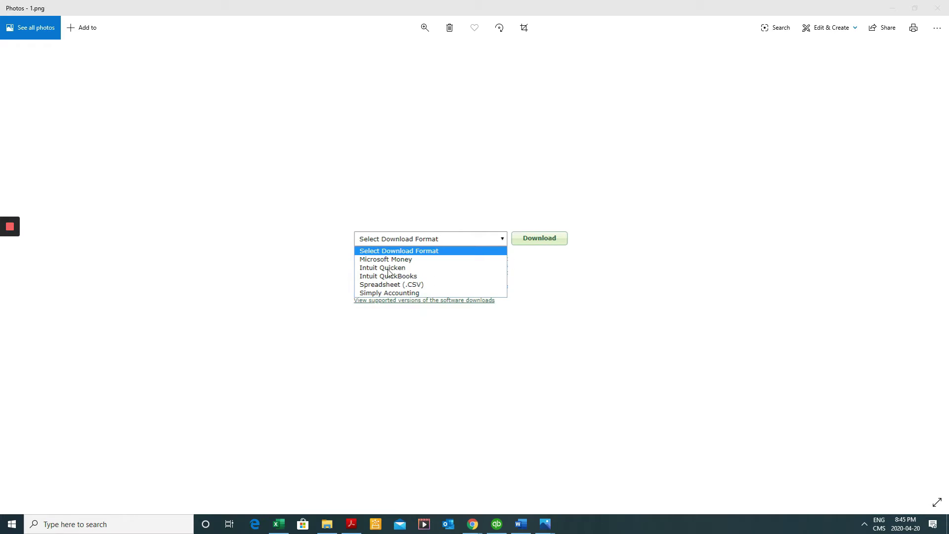
# Advance two screenshots to 1c.png, where the accountactivity Web Connect file is circled
pyautogui.click(924, 269)
pyautogui.click(924, 269)
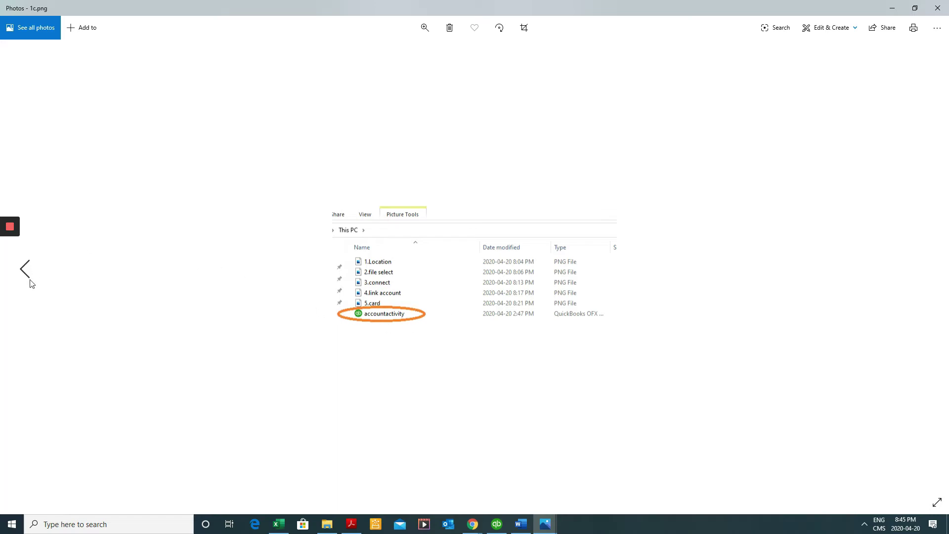
# Go back to 1b.Location.png, then forward to 2.file select.png
pyautogui.click(25, 270)
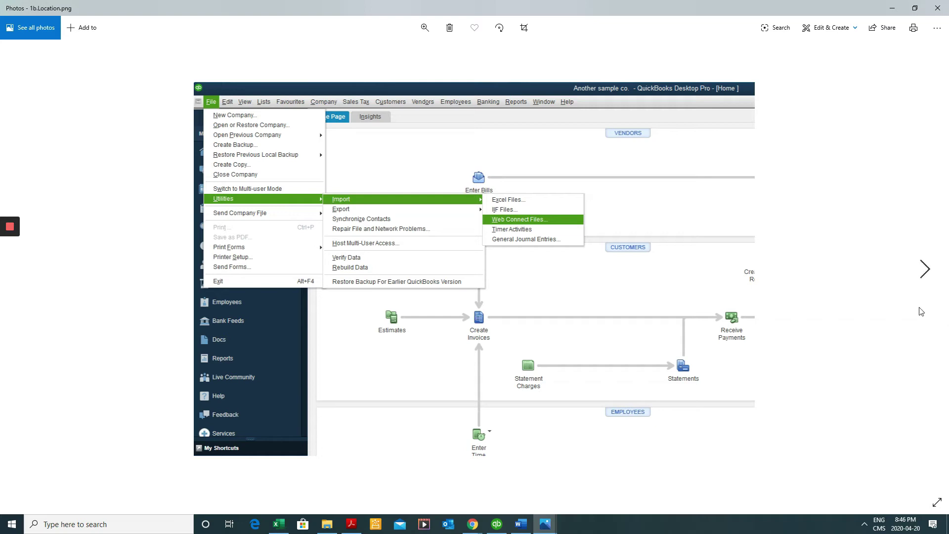
pyautogui.click(923, 271)
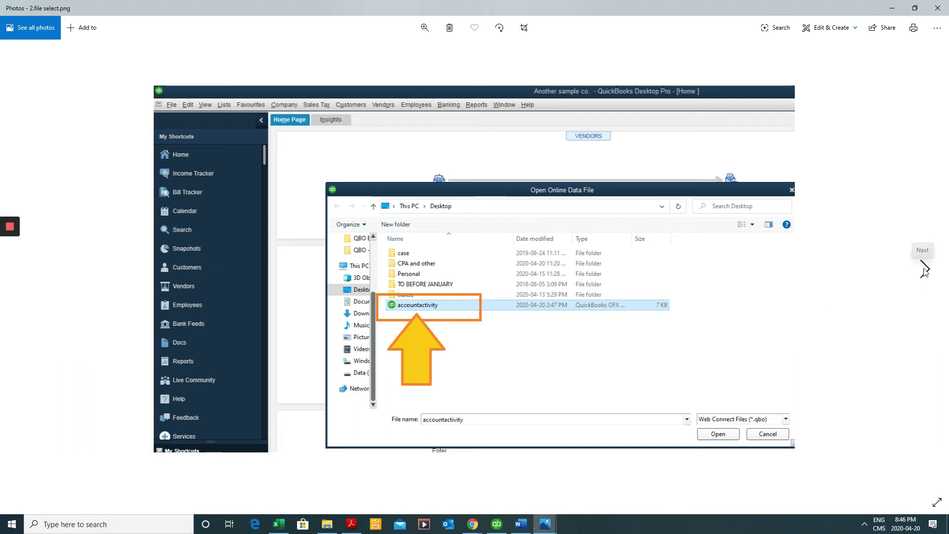
# Advance through 3.connect.png to 4.link account.png
pyautogui.click(923, 268)
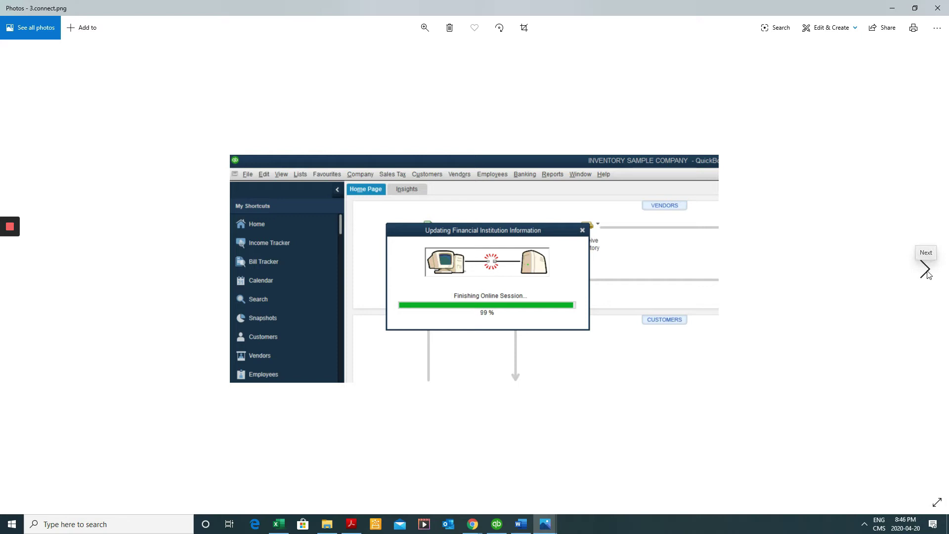
pyautogui.click(924, 270)
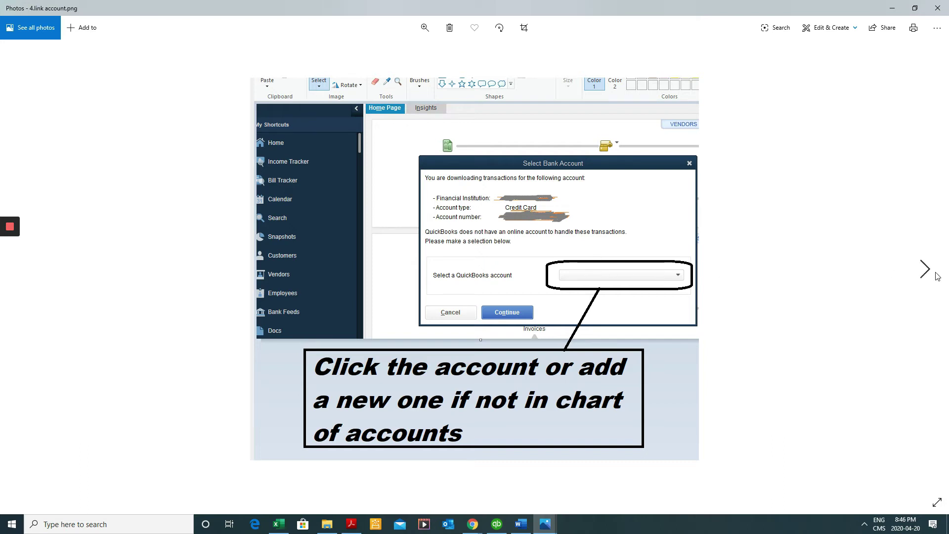
# Advance past the account-linking screenshot to 5.card.png
pyautogui.click(933, 273)
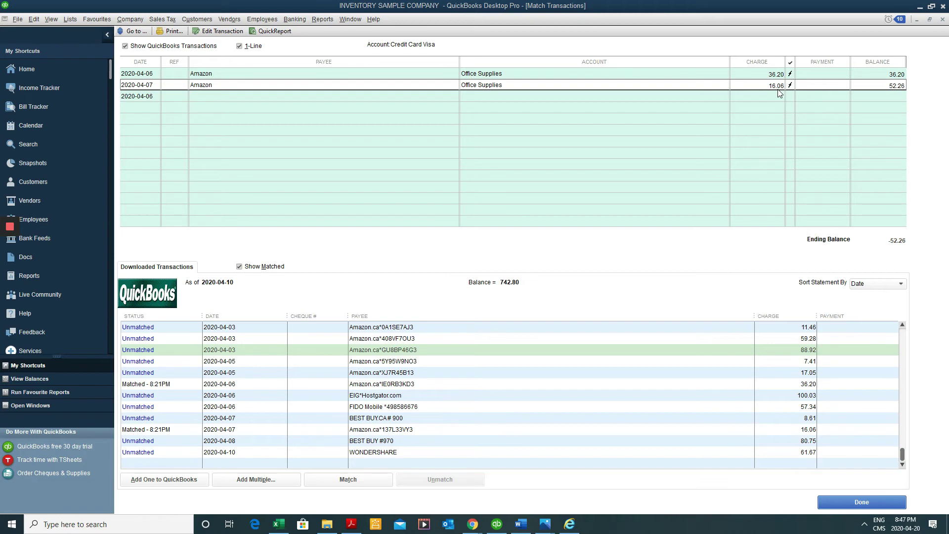
pyautogui.click(220, 385)
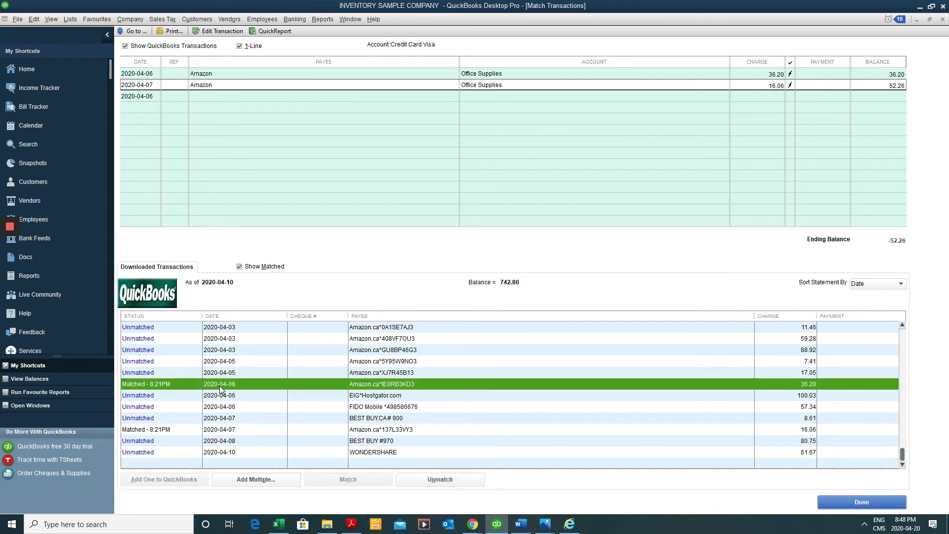
pyautogui.click(247, 432)
pyautogui.click(256, 383)
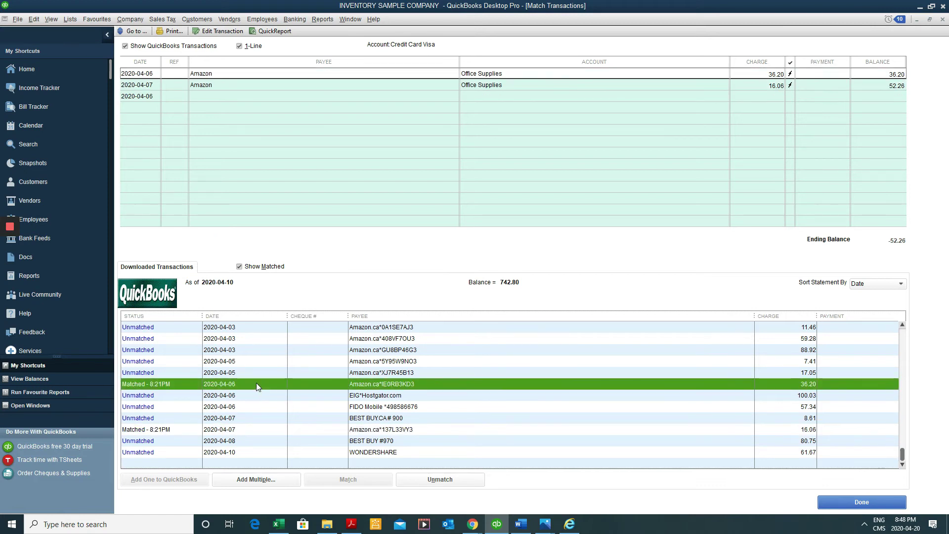
pyautogui.click(257, 431)
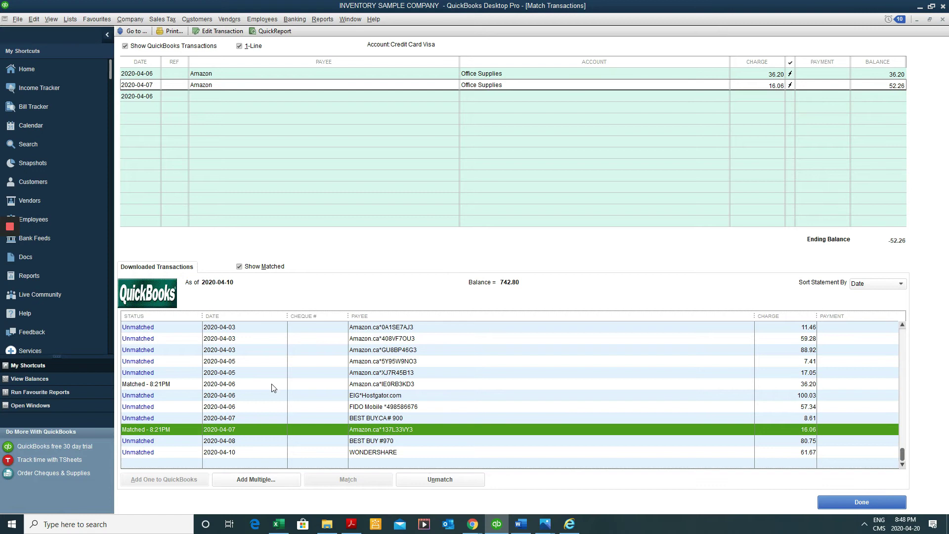
pyautogui.click(271, 384)
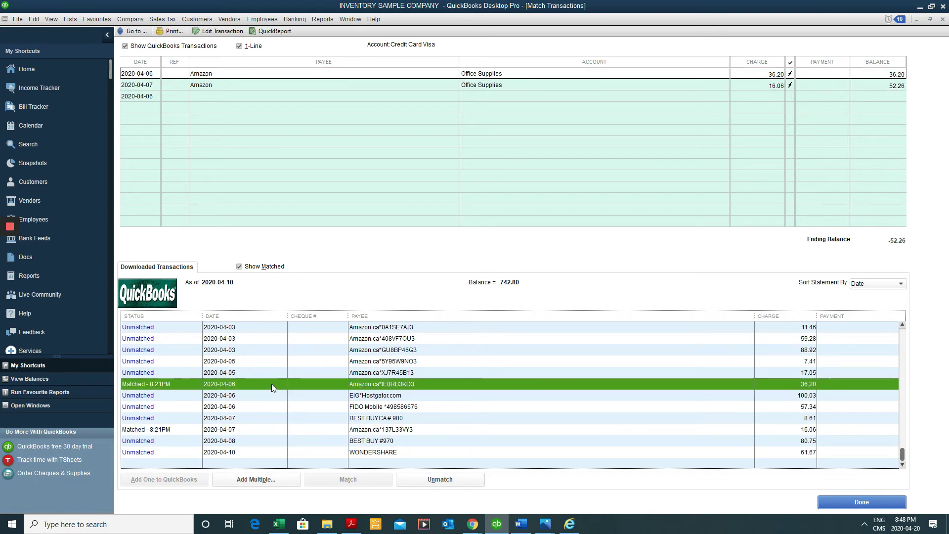
pyautogui.click(250, 429)
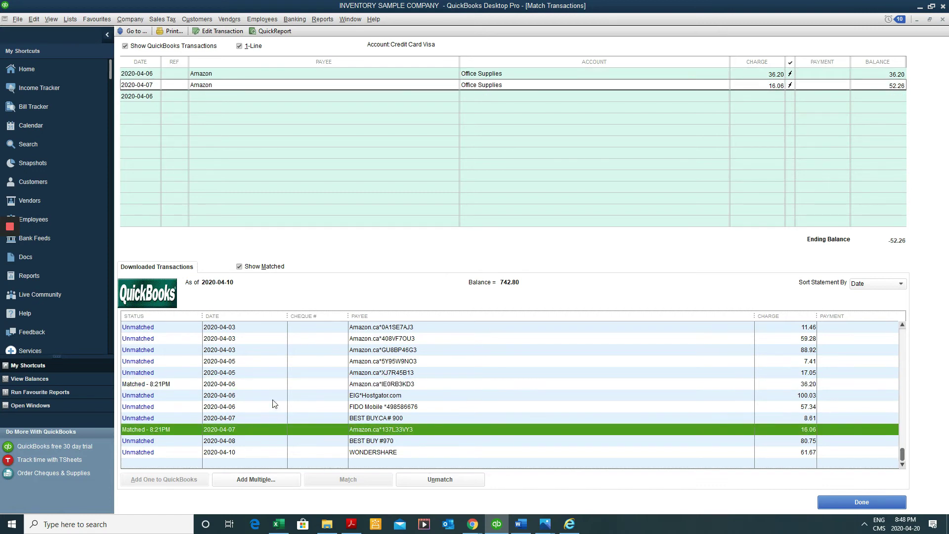
pyautogui.click(272, 384)
pyautogui.click(271, 430)
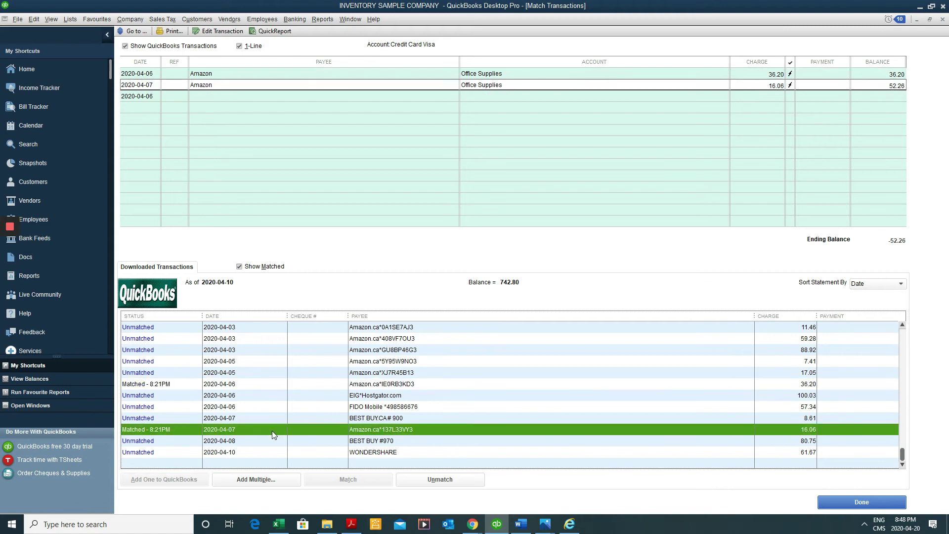
pyautogui.click(307, 384)
pyautogui.click(299, 429)
# Open Add Multiple Transactions, select the first row's payee and scroll the list down
pyautogui.click(275, 482)
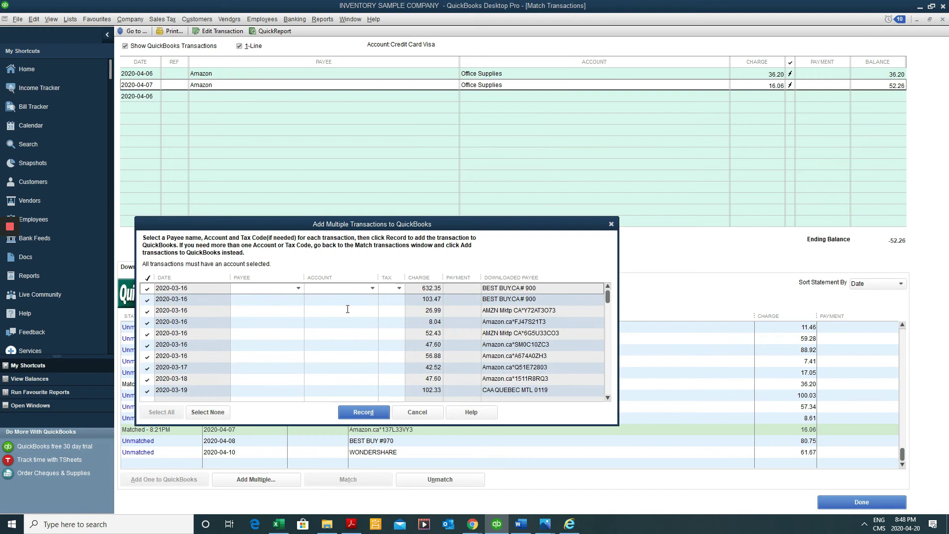
pyautogui.click(280, 289)
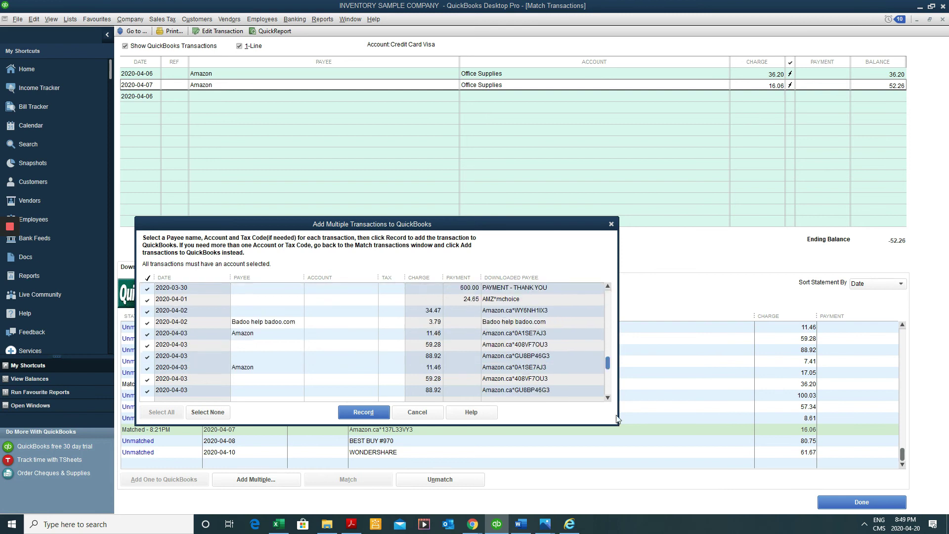
pyautogui.scroll(-5, 616, 400)
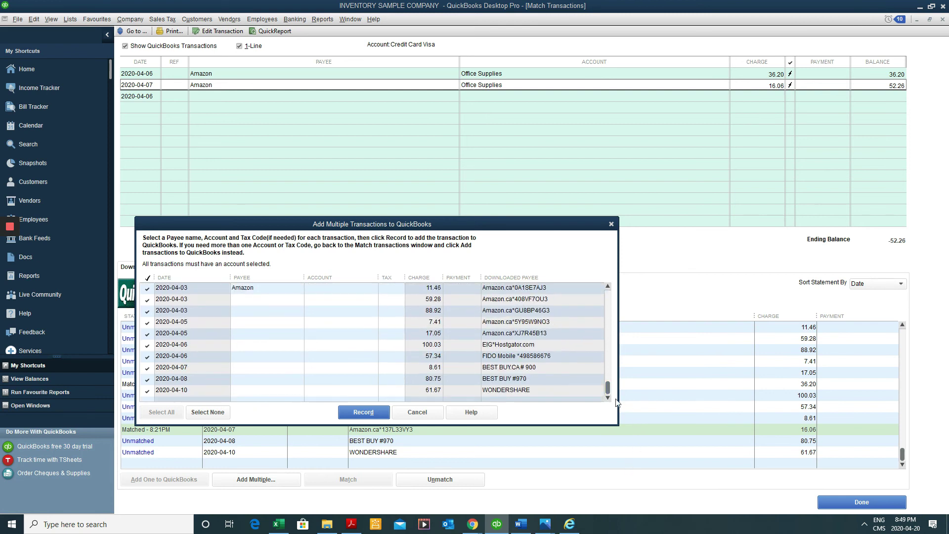
# Assign the 11.46 Amazon charge to the Office Supplies account
pyautogui.click(263, 290)
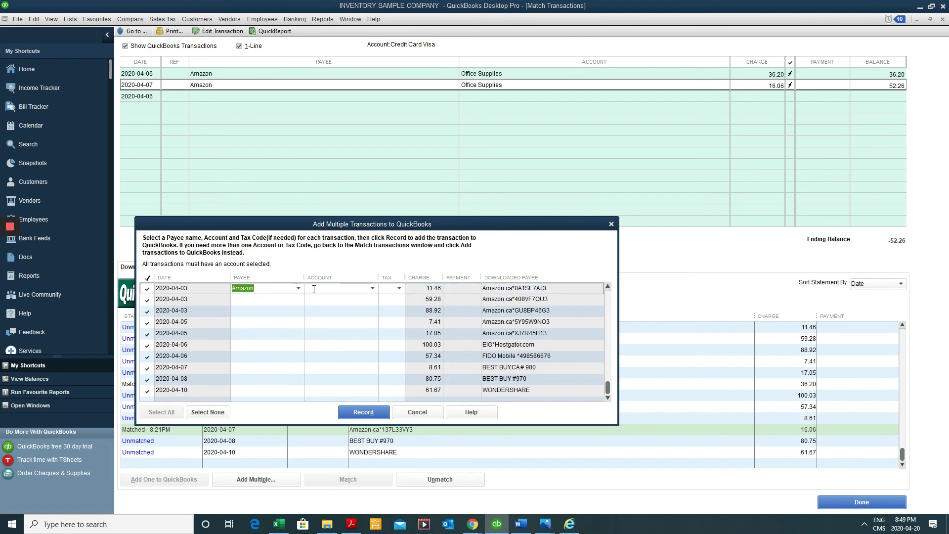
pyautogui.press('Tab')
pyautogui.click(373, 287)
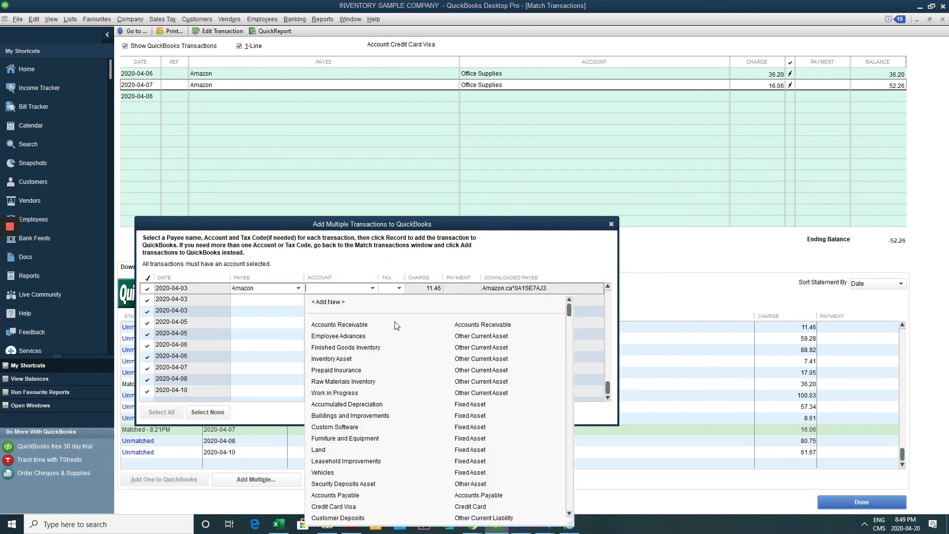
pyautogui.scroll(-3, 400, 331)
pyautogui.click(352, 287)
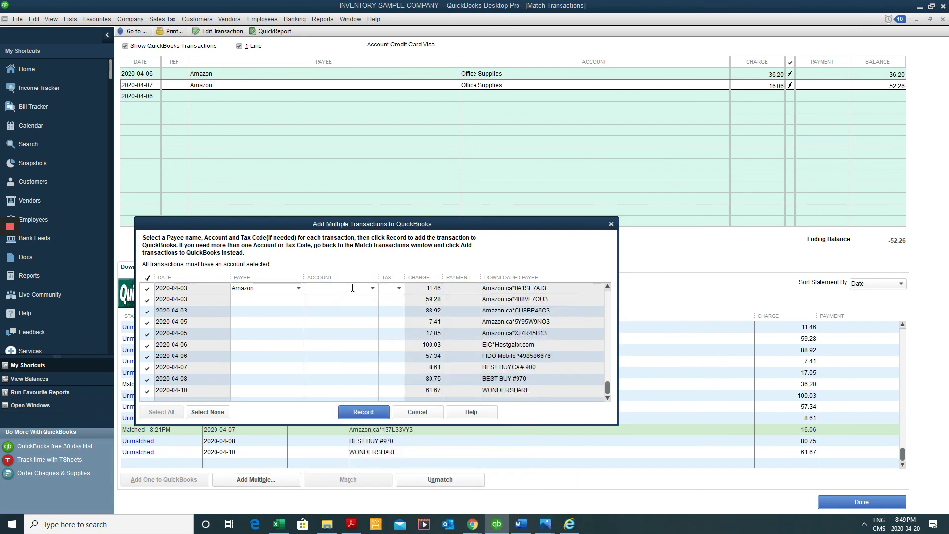
pyautogui.write('Office Supplies')
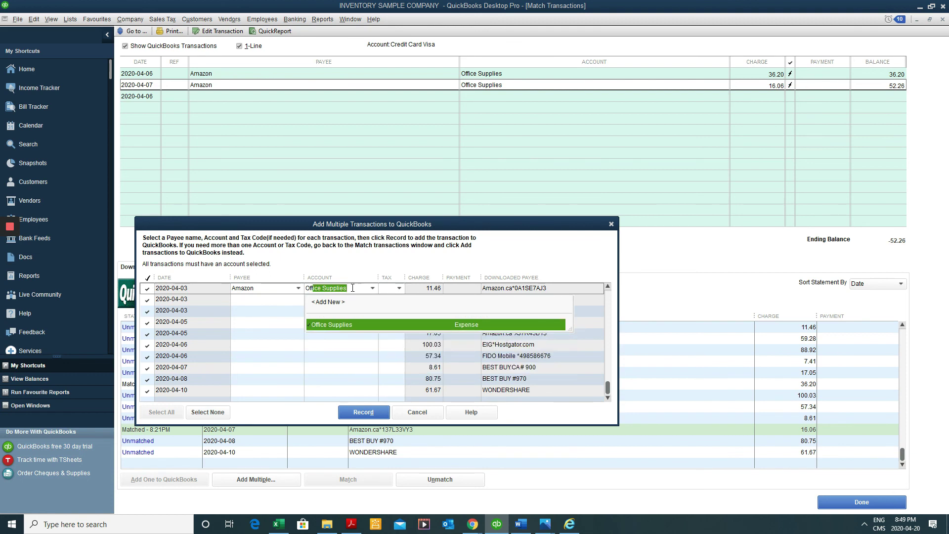
pyautogui.press('Tab')
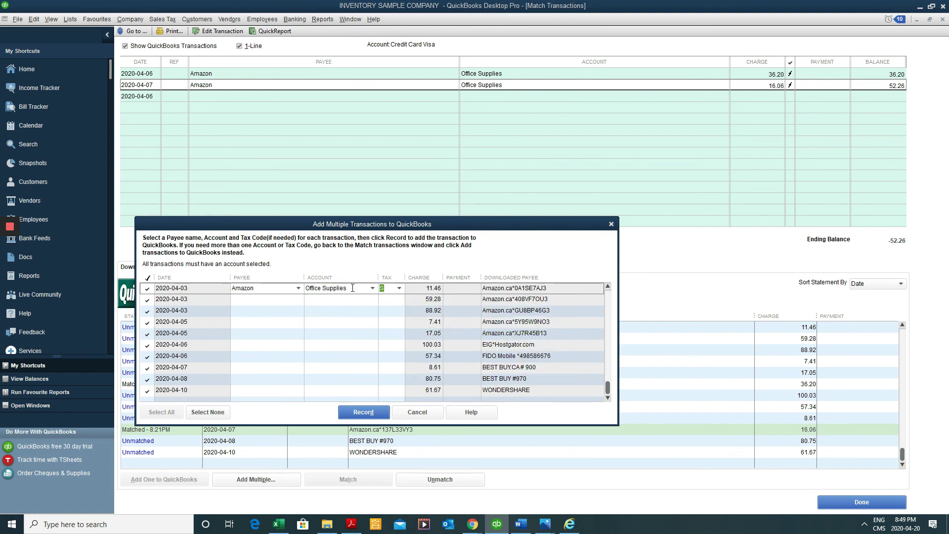
# Give that charge tax code E and enter Amazon as payee of the 59.28 charge
pyautogui.write('E')
pyautogui.press('Tab')
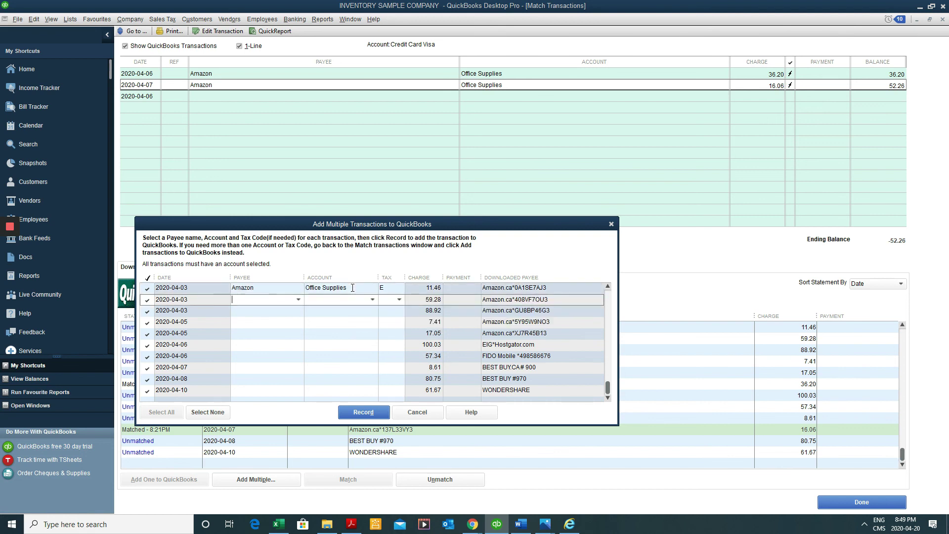
pyautogui.write('Amazon')
pyautogui.press('Tab')
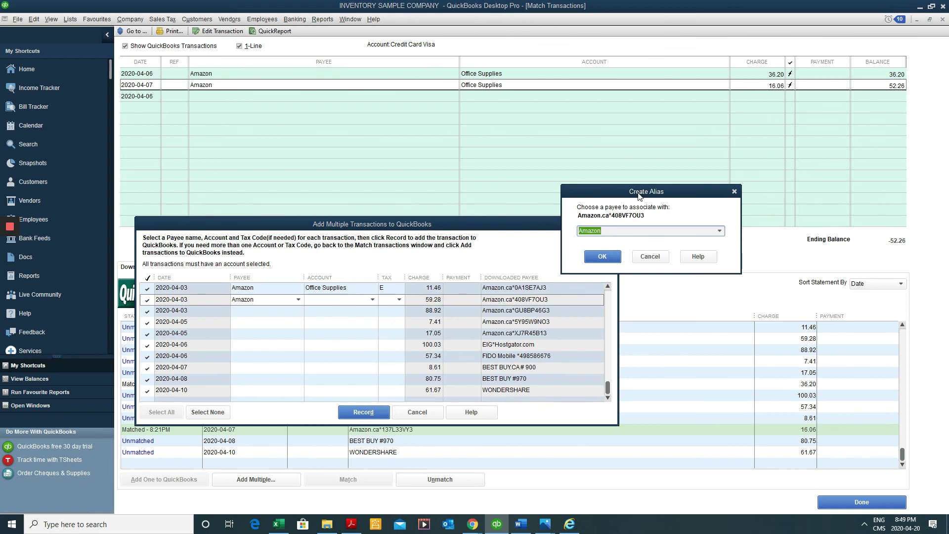
pyautogui.moveTo(638, 196); pyautogui.dragTo(294, 329)
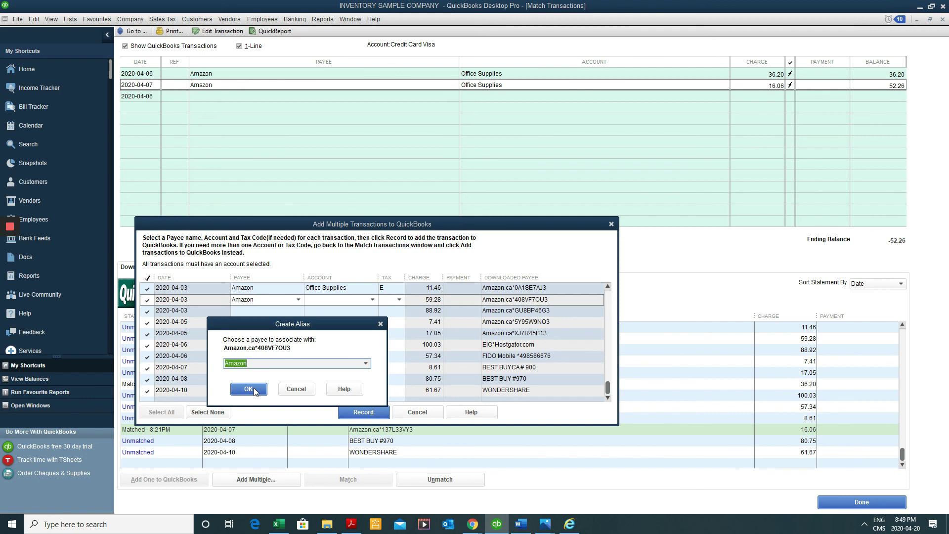